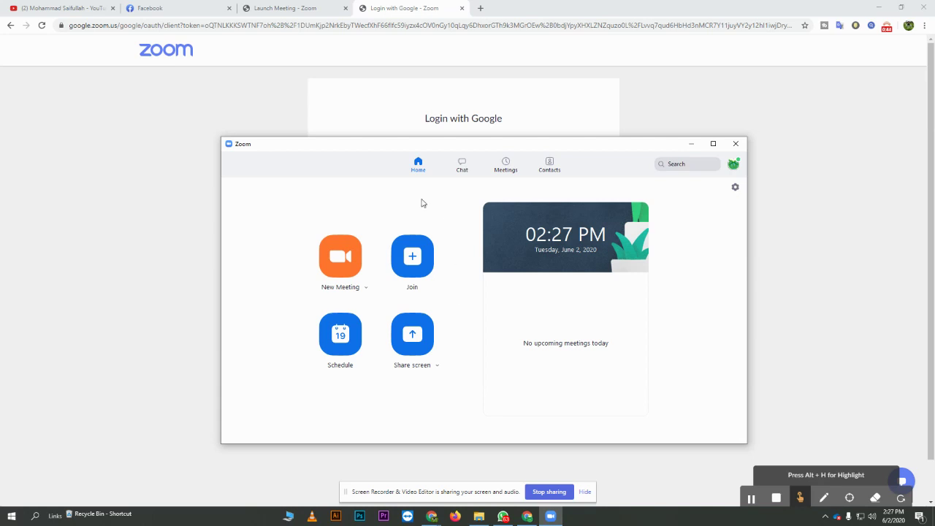
- Nudge the Zoom client's home window slightly up and to the right
left_click_drag(463, 147, 436, 92)
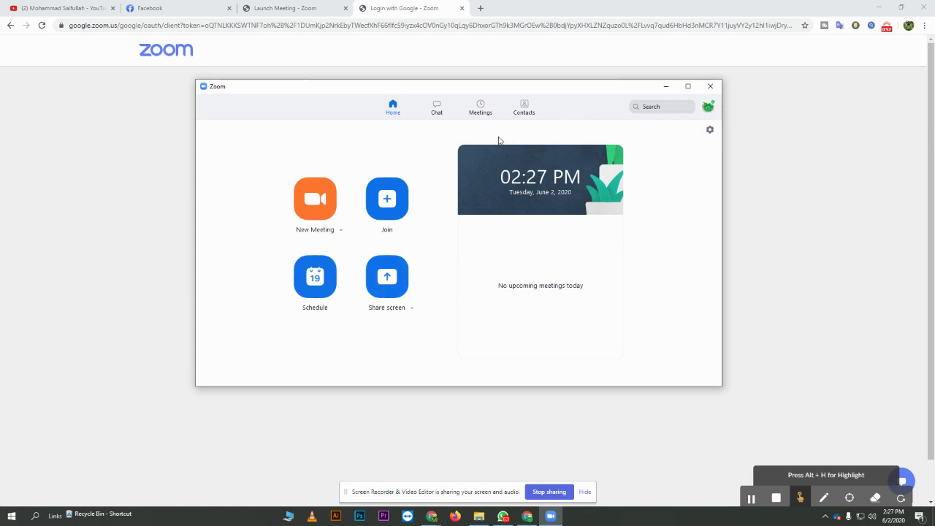
- Start a new scheduled meeting and replace its default topic with 'Class Five'
left_click(314, 279)
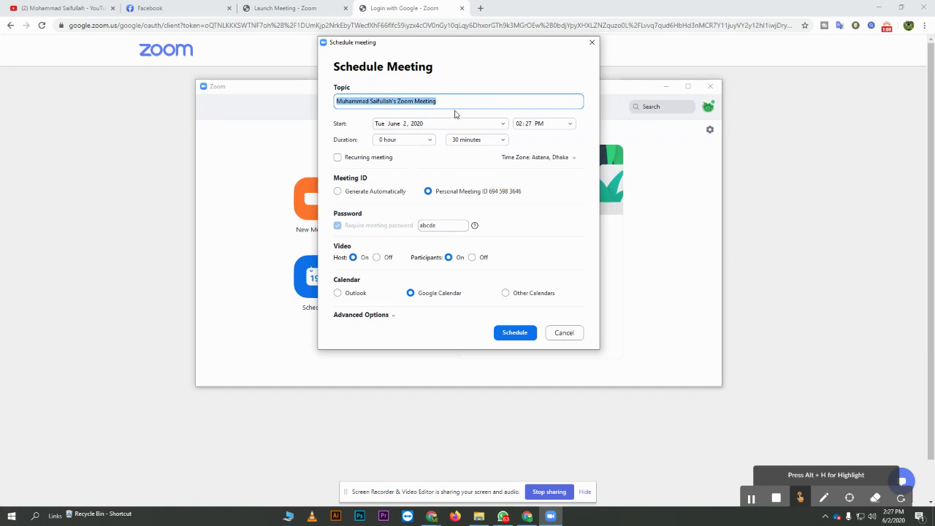
left_click_drag(457, 101, 312, 112)
key("BackSpace")
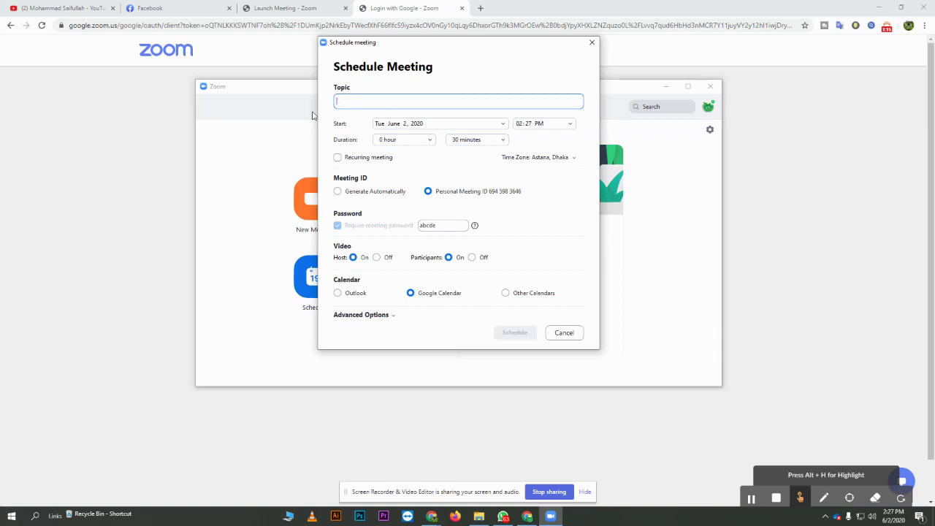
type("Cl")
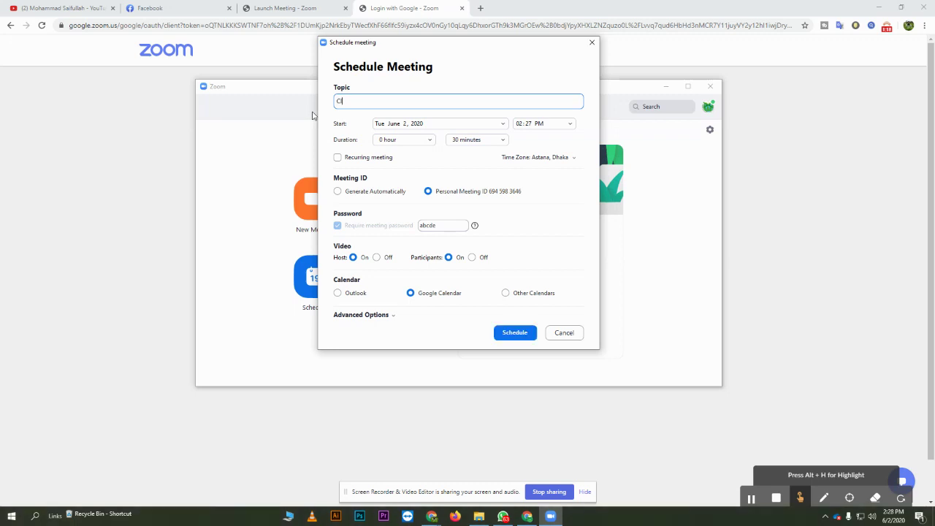
type("ass Five")
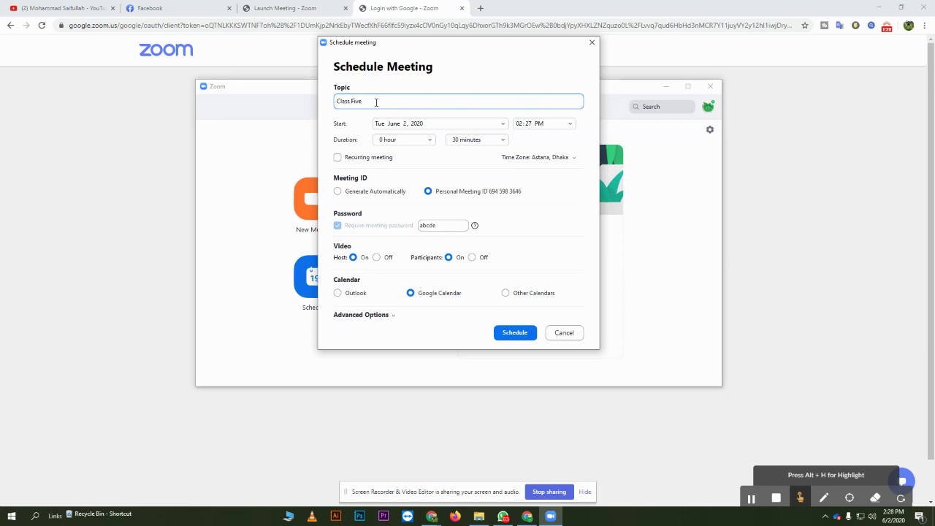
- Set Class Five to start Wednesday June 3, 2020 at 11:15 AM, lasting 1 hour 30 minutes
left_click(503, 126)
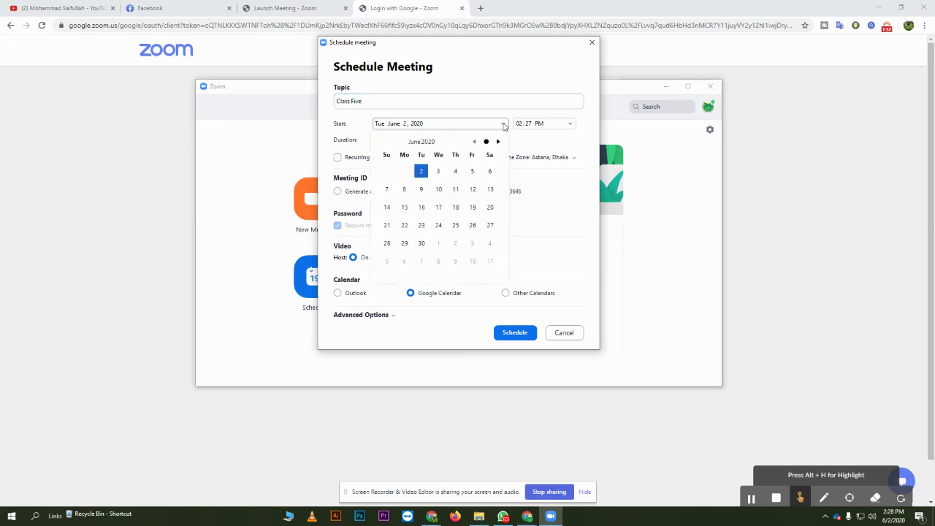
left_click(439, 172)
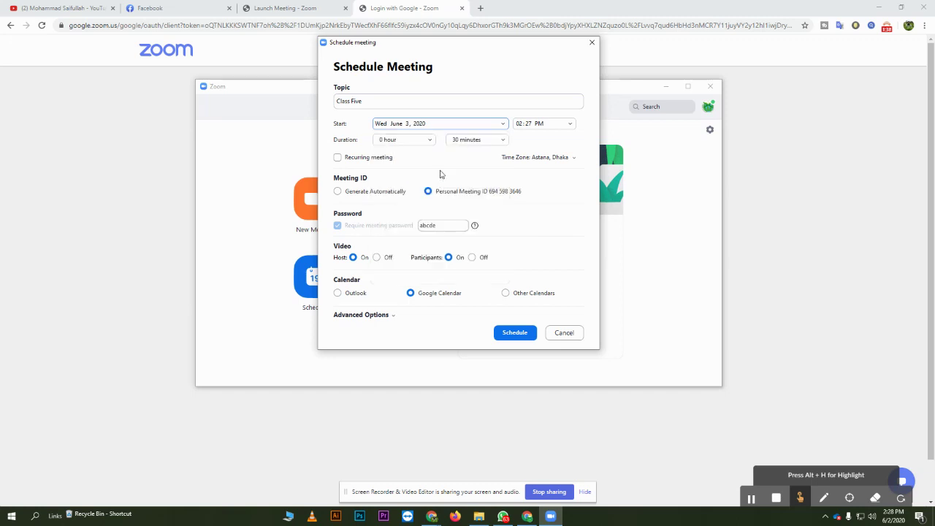
left_click(569, 126)
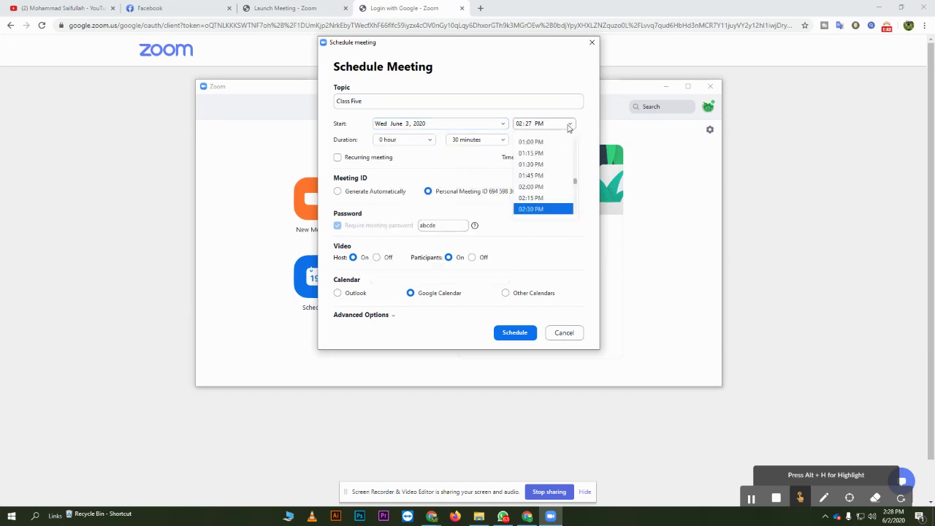
scroll(544, 167, "up", 2)
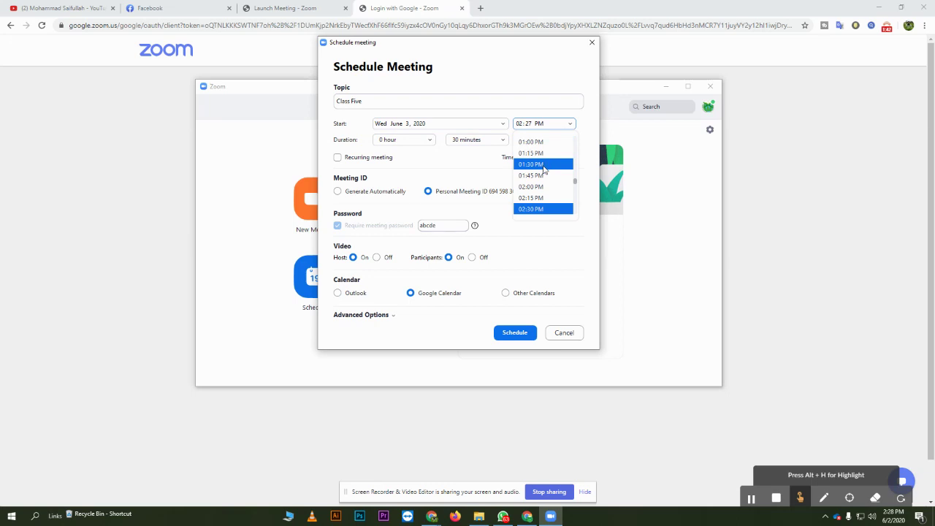
scroll(545, 170, "up", 4)
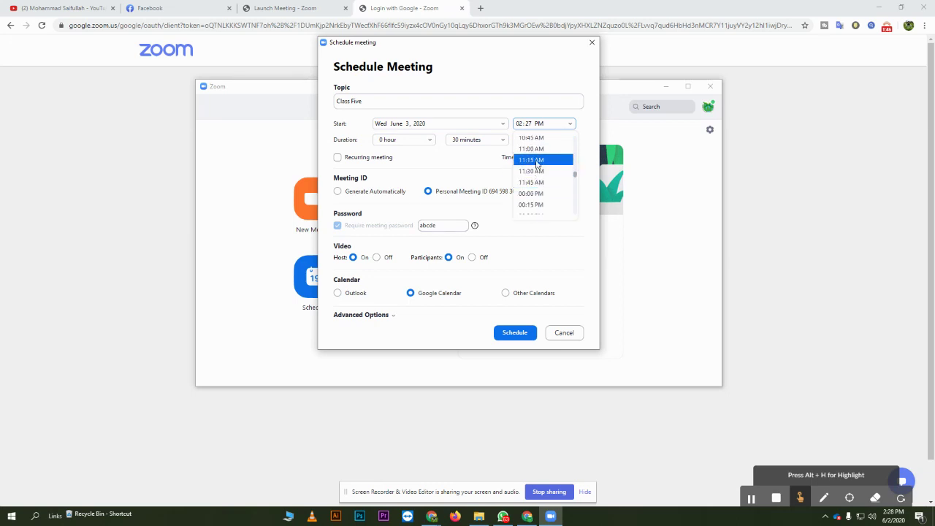
left_click(537, 160)
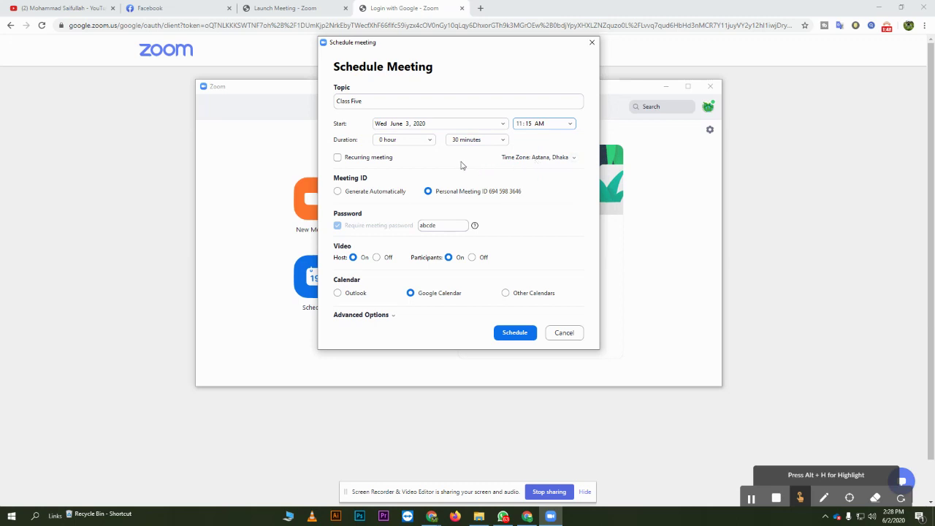
left_click(431, 141)
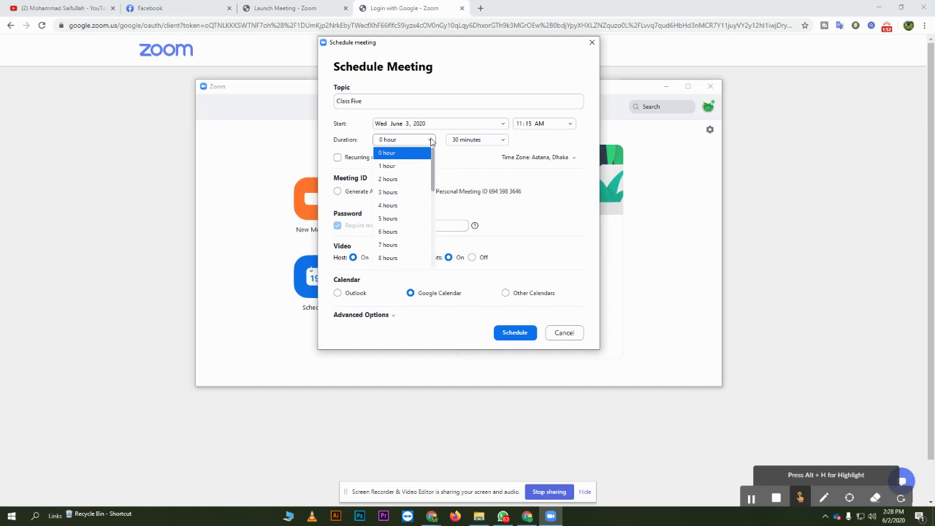
left_click(393, 167)
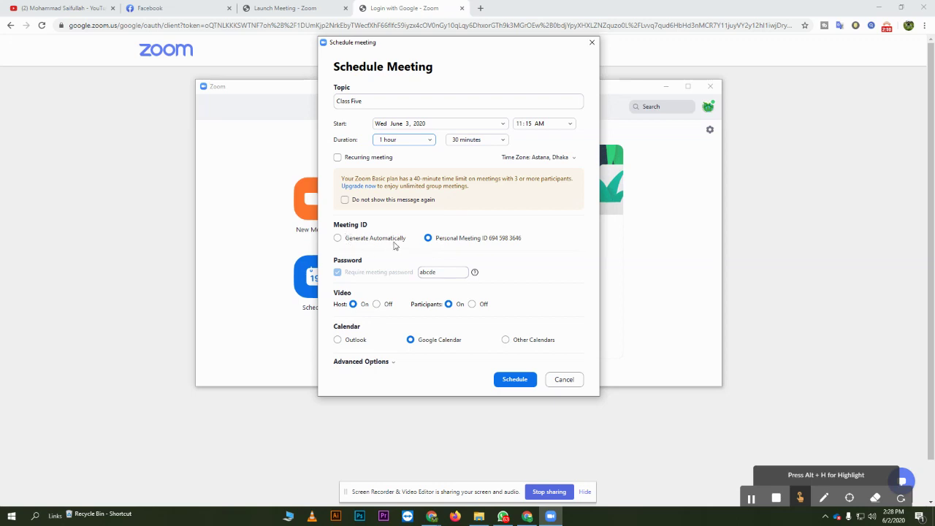
- Try an auto-generated meeting ID, return to Personal Meeting ID, check the password note, and expand Advanced Options
left_click(338, 239)
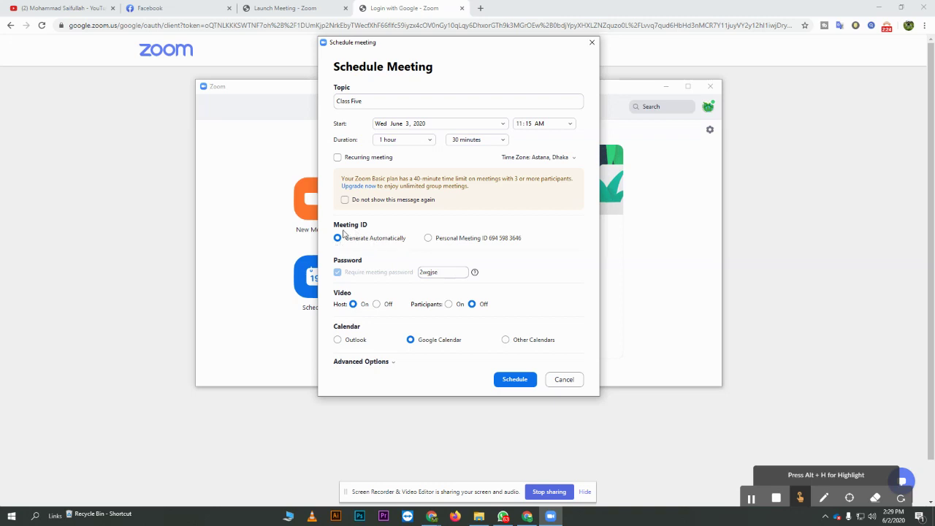
left_click(428, 238)
mouse_move(345, 273)
left_click(475, 273)
left_click(393, 365)
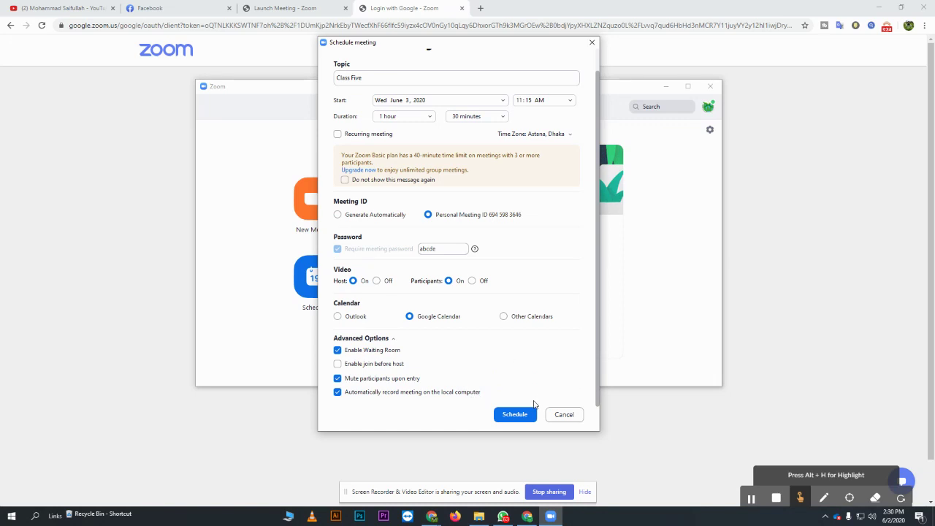
- Schedule Class Five, allow Zoom access to the Google account's calendar, and close the Calendar tab
left_click(516, 418)
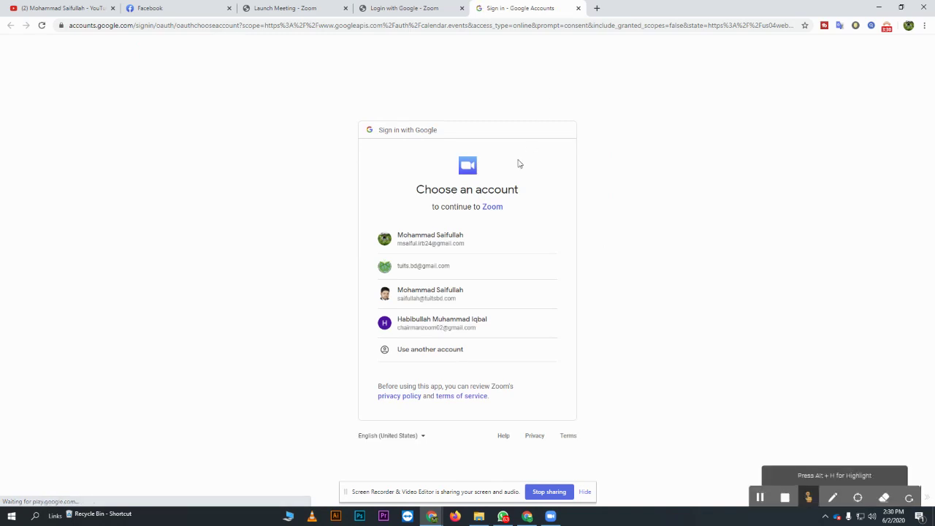
left_click(420, 267)
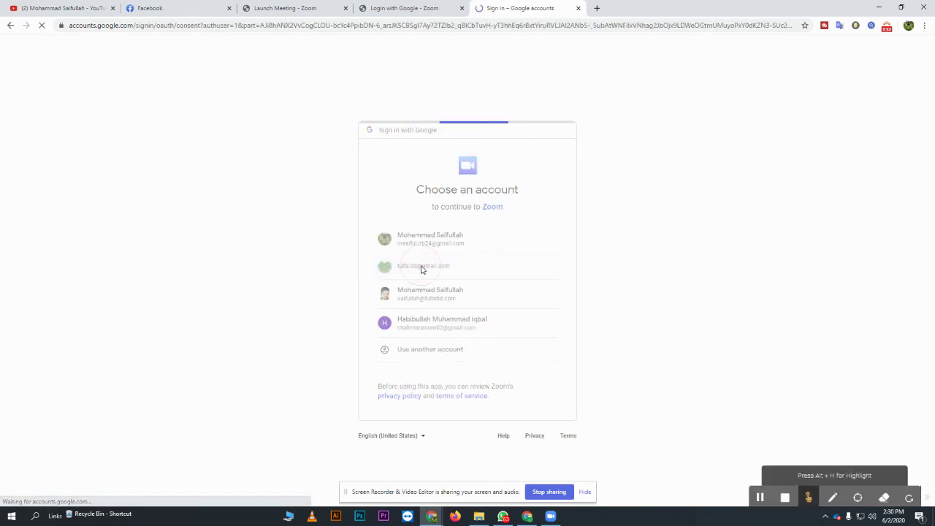
left_click(534, 389)
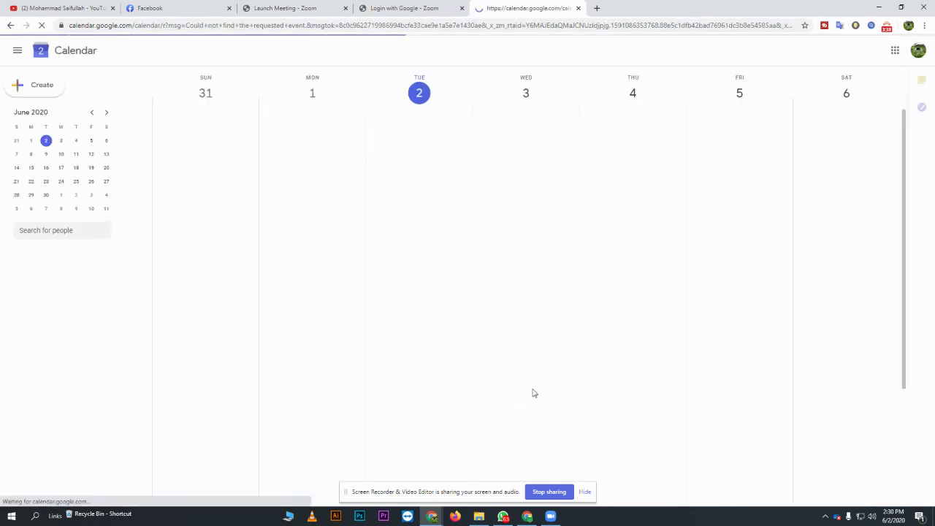
left_click(578, 8)
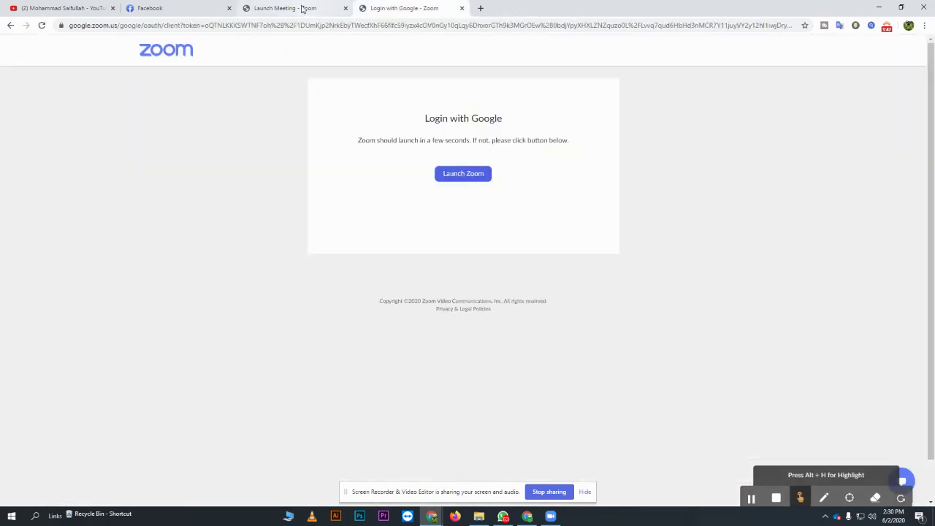
- Open zoom.us in a new tab and switch to the other Chrome profile to reach My Meetings
left_click(302, 9)
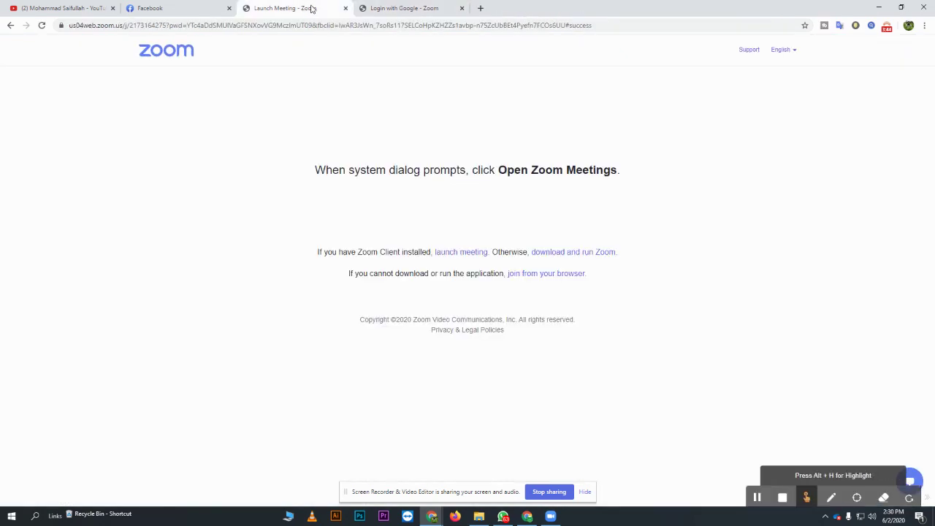
left_click(481, 8)
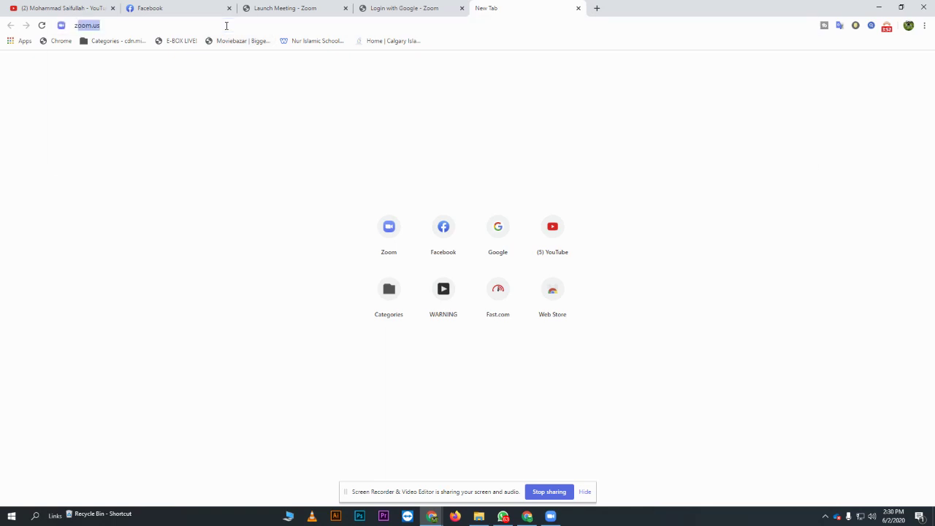
type("zoom")
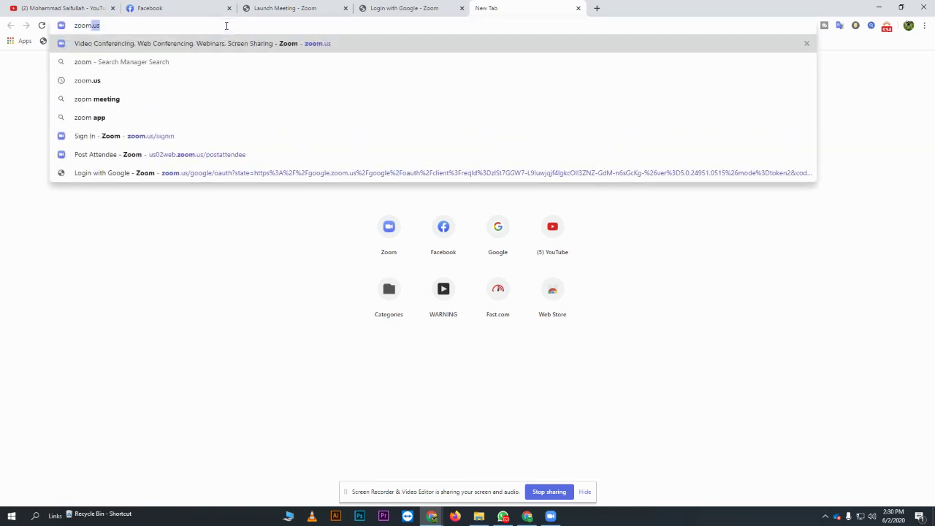
key("Return")
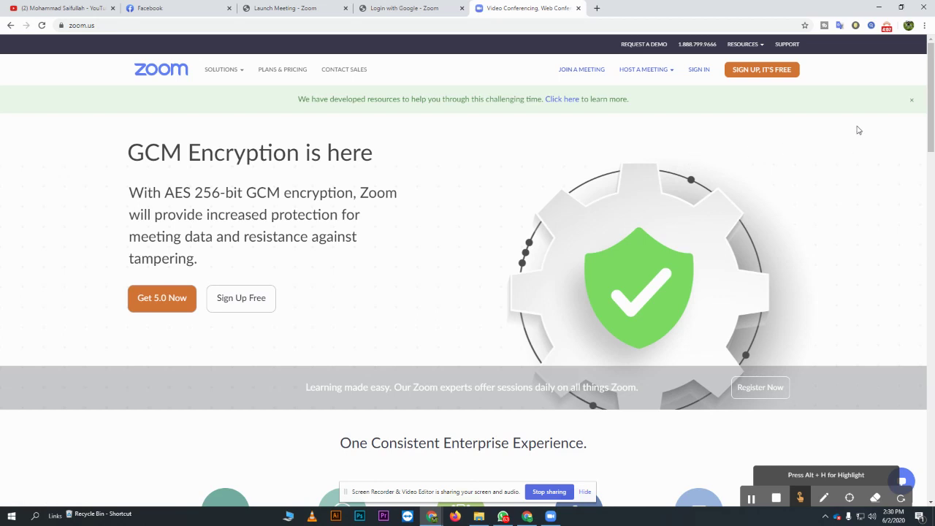
left_click(909, 27)
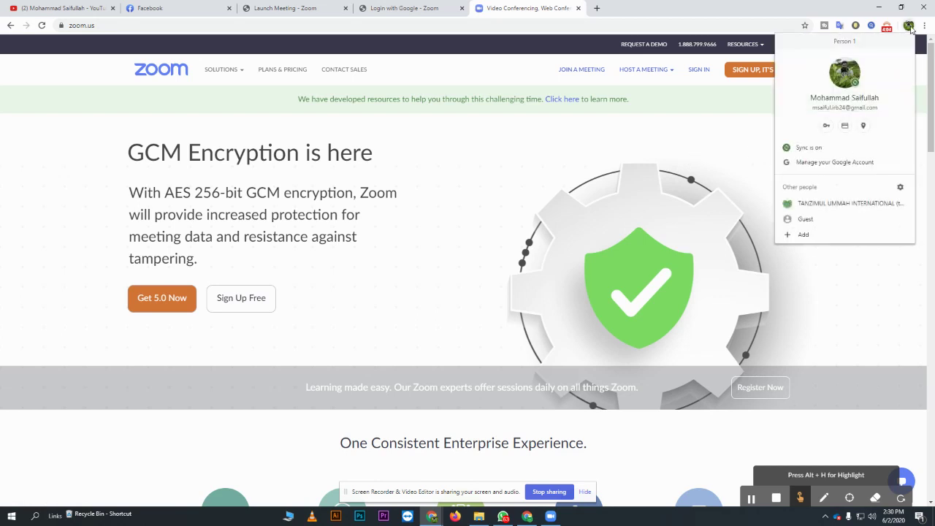
left_click(824, 204)
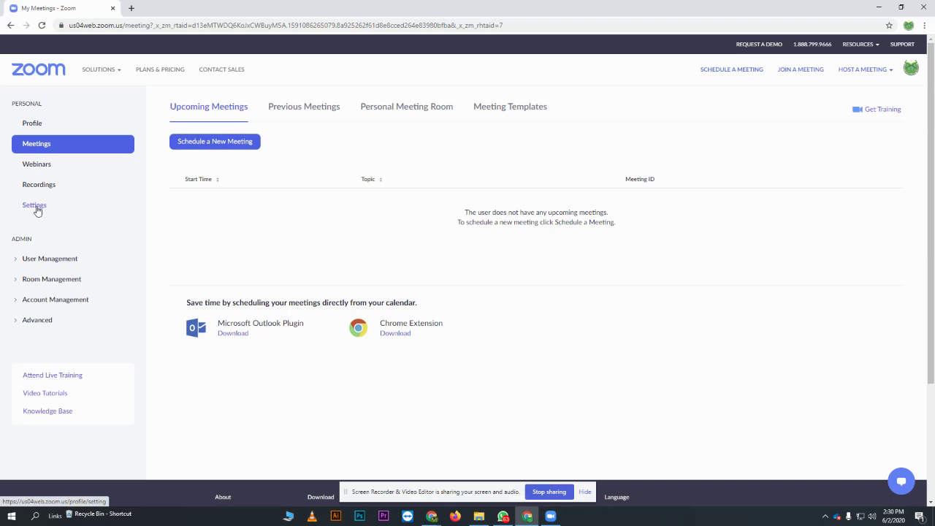
- Open Settings and scroll down to 'Require a password for Personal Meeting ID (PMI)'
left_click(36, 210)
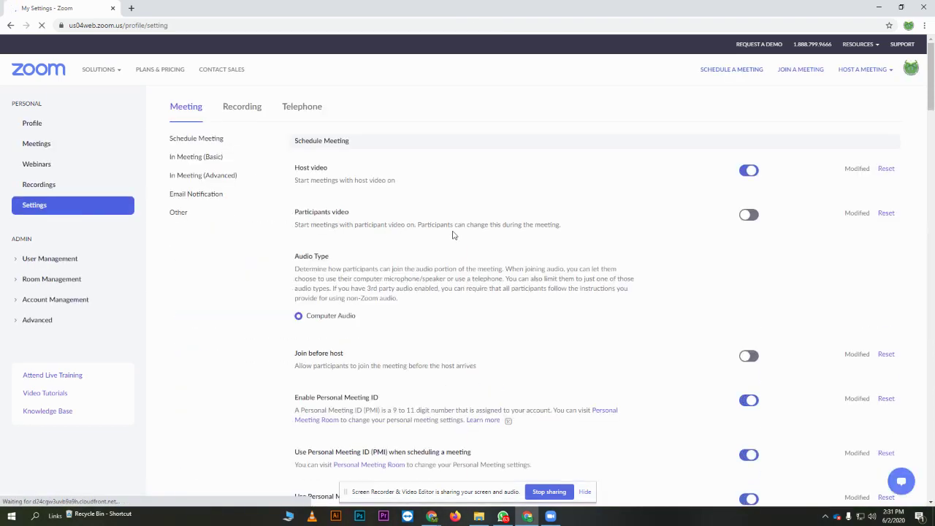
scroll(547, 226, "down", 2)
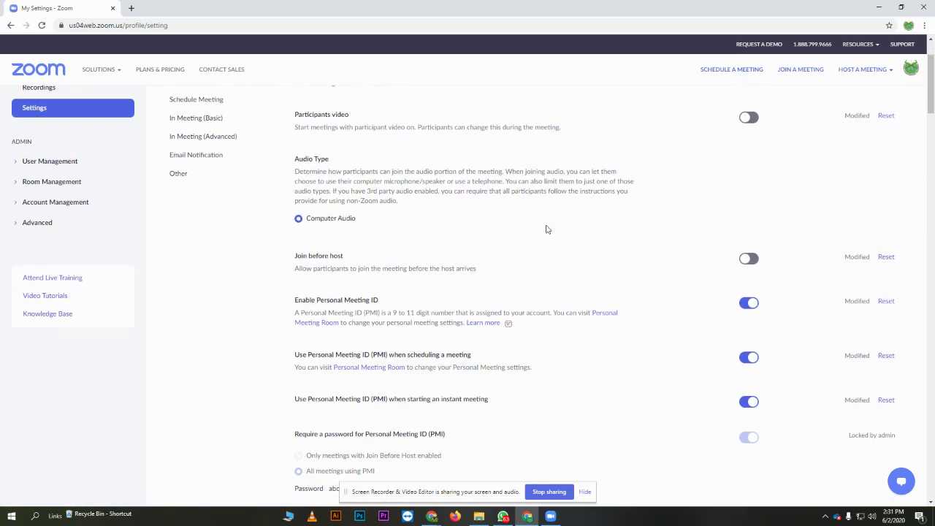
scroll(546, 230, "down", 2)
scroll(544, 231, "down", 1)
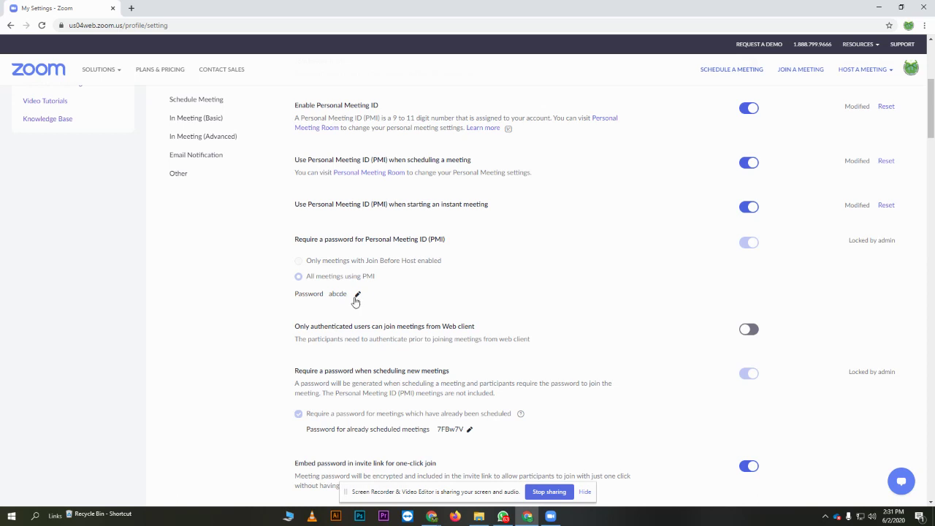
- Replace the PMI password with a new one, save it, and confirm applying it to personal meetings
left_click(358, 294)
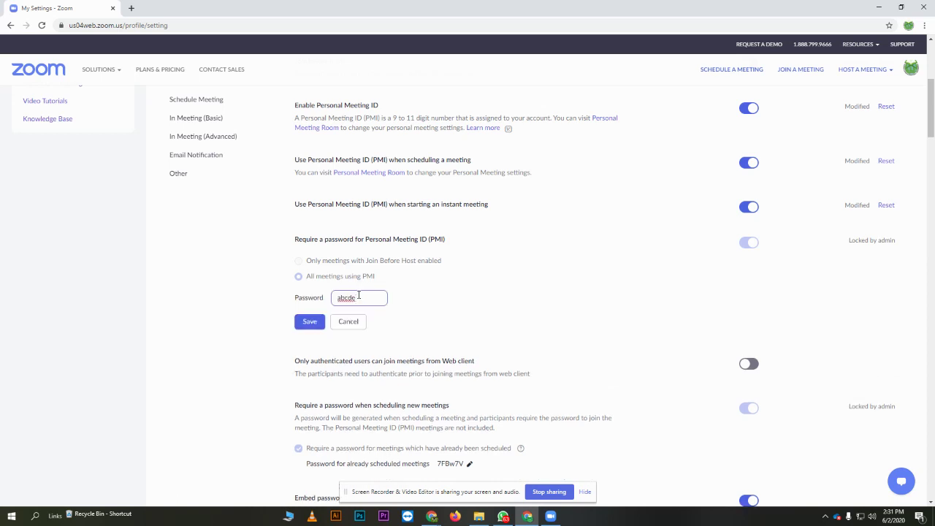
left_click_drag(362, 297, 333, 297)
left_click(306, 325)
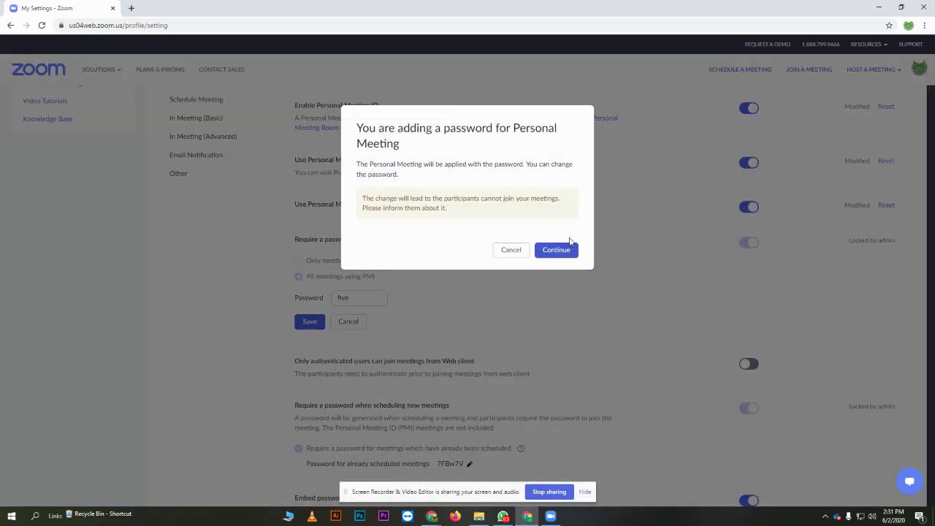
left_click(560, 252)
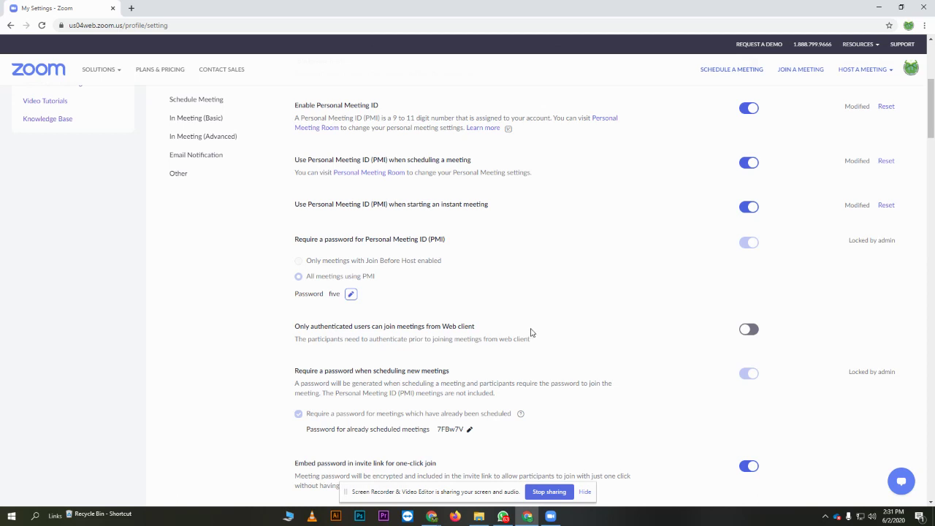
- Bring up the Zoom desktop app, check Class Five in the Meetings list, and return to Home
mouse_move(551, 518)
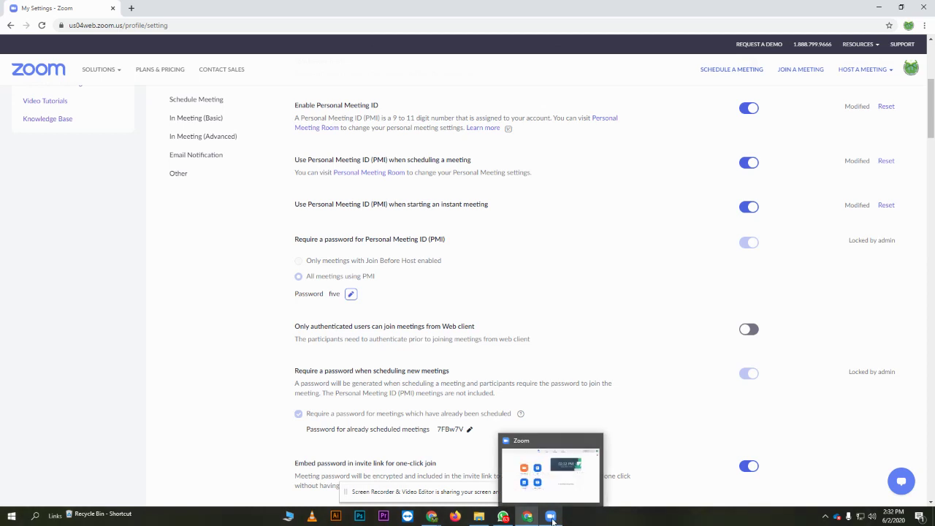
left_click(553, 475)
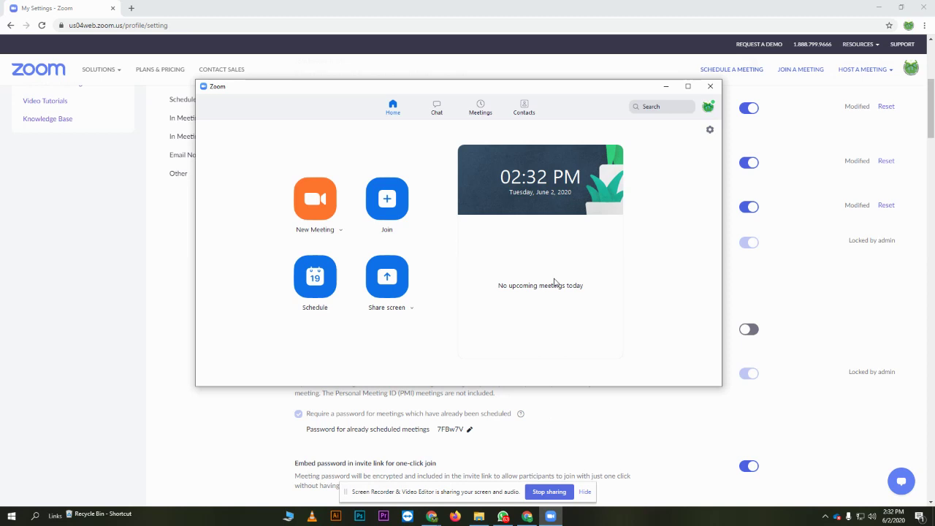
left_click(480, 107)
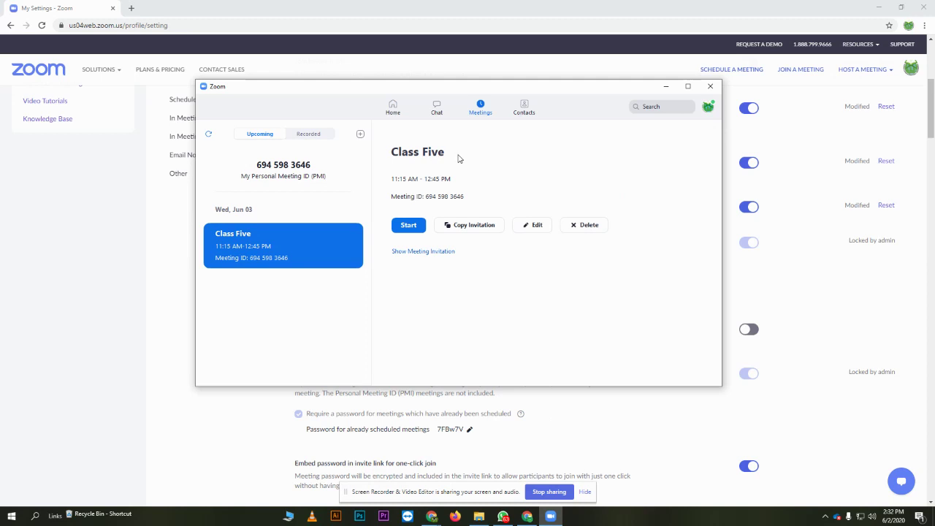
left_click(394, 107)
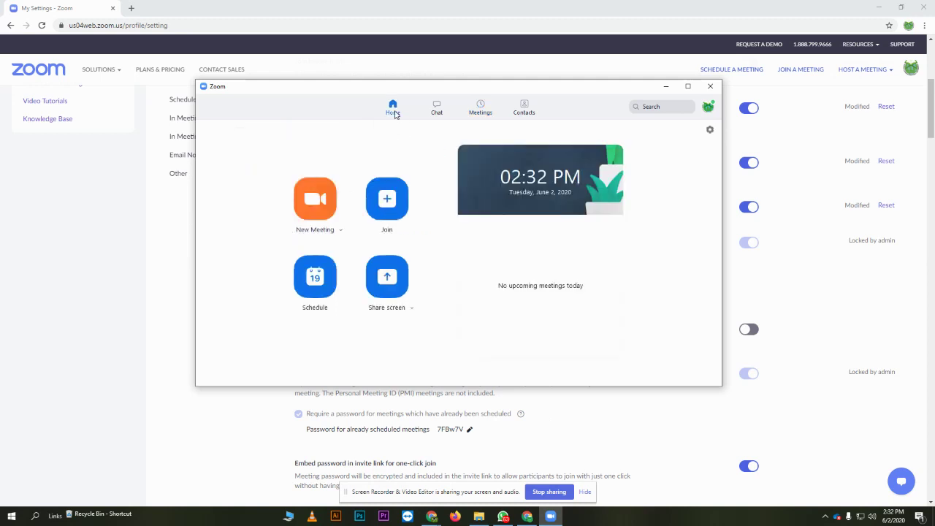
- Start a new meeting titled 'Class Four' with start date Thursday, June 4, 2020
left_click(316, 278)
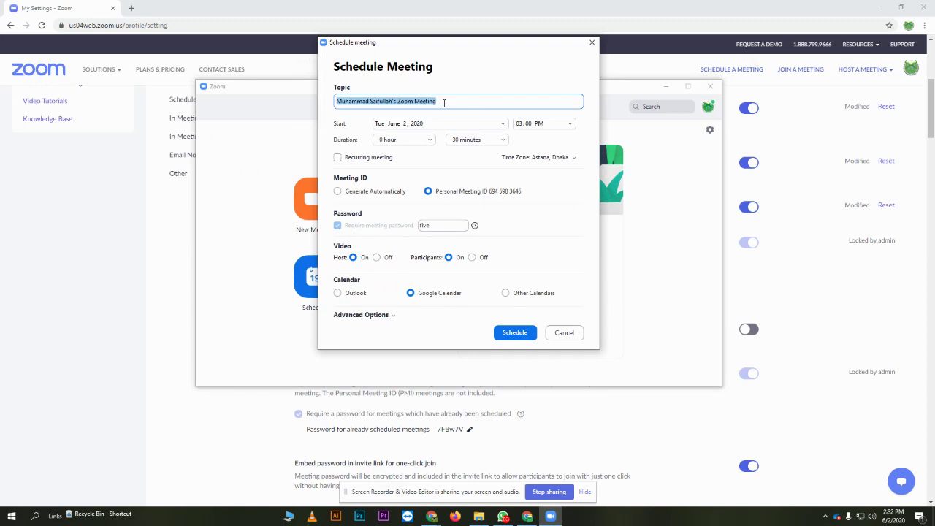
type("Clas")
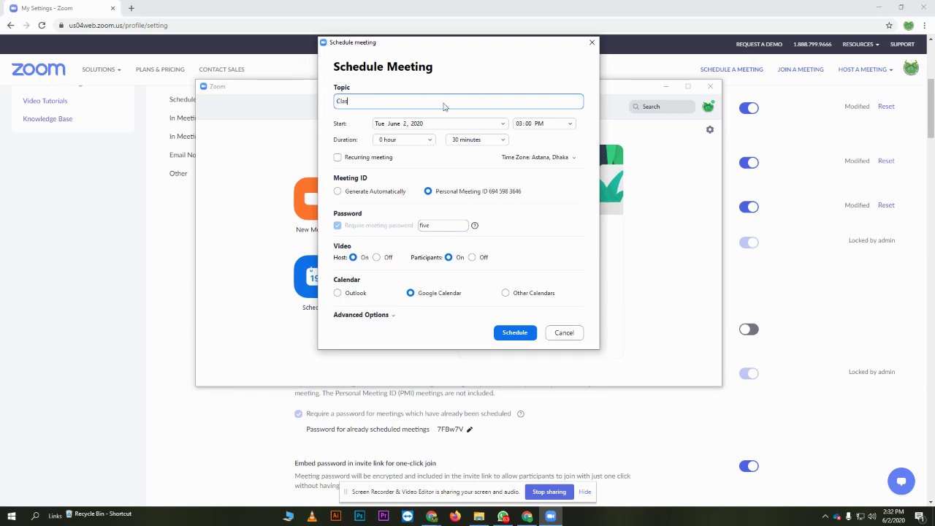
type("s Four")
left_click(442, 124)
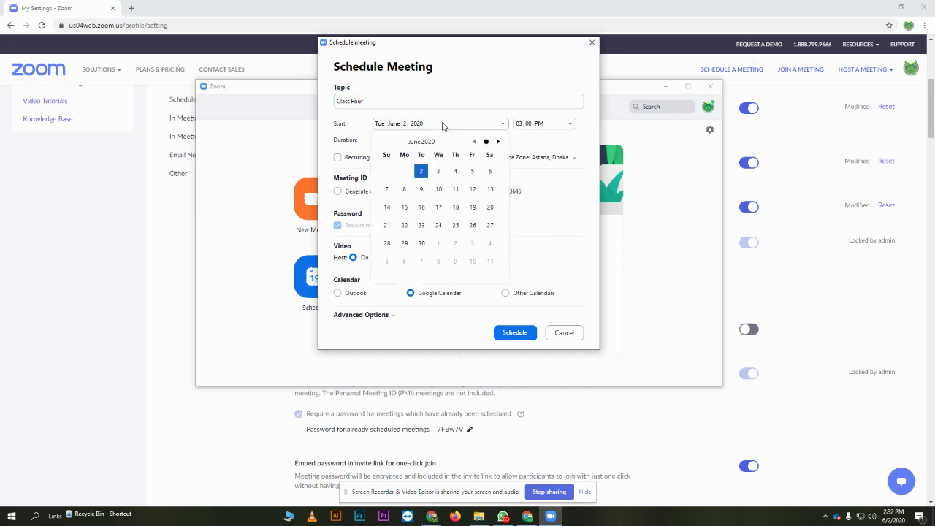
left_click(454, 172)
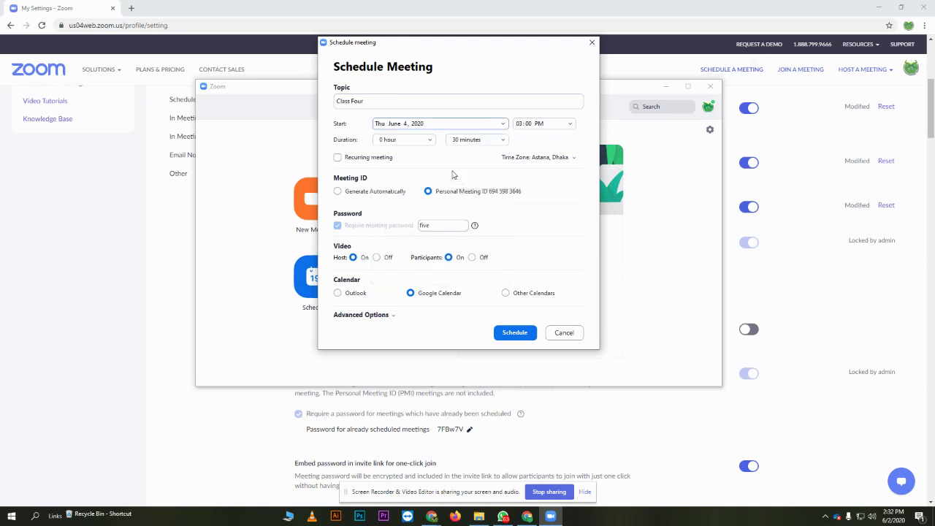
- Set the start time to 10:00 AM and schedule Class Four to Google Calendar
left_click(556, 124)
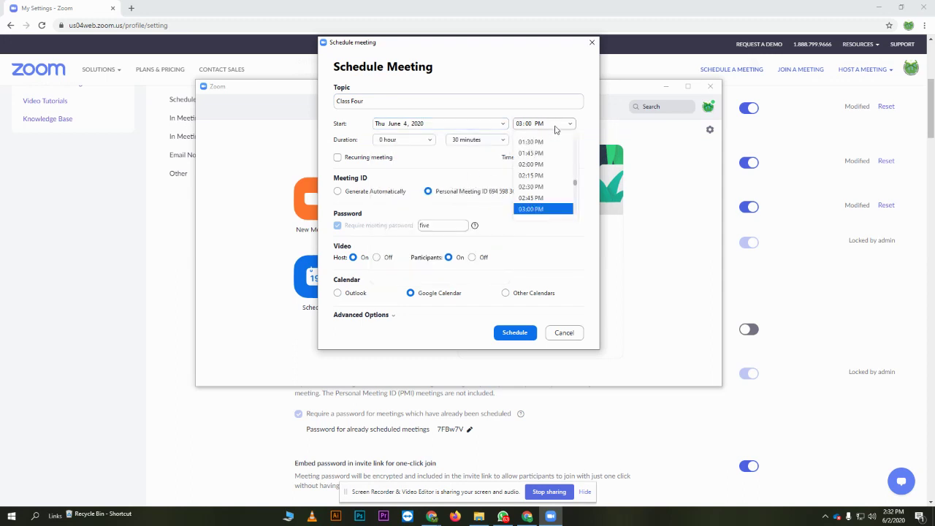
scroll(544, 162, "up", 1)
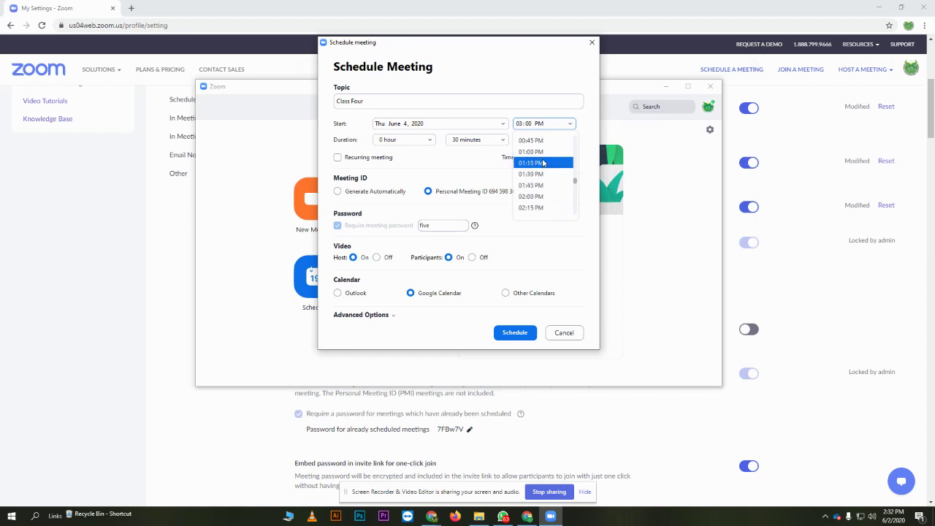
scroll(543, 163, "up", 2)
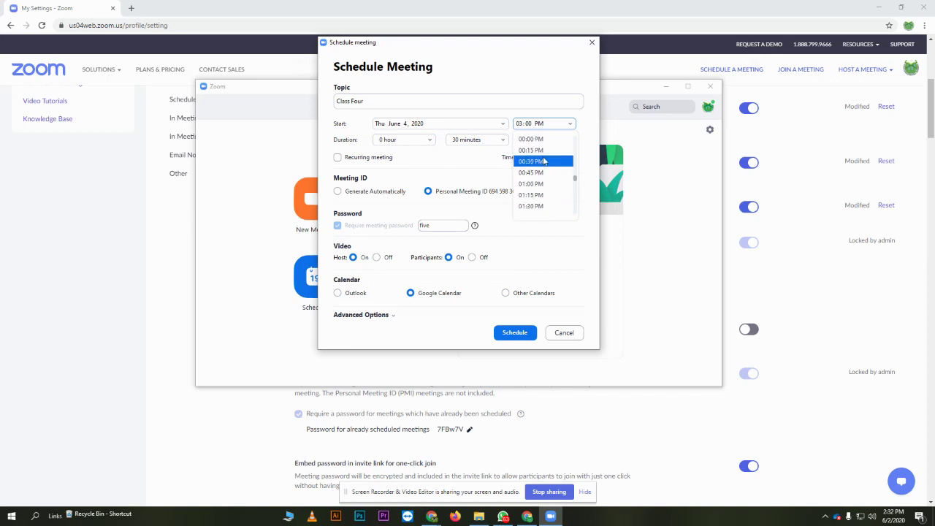
scroll(559, 172, "down", 1)
scroll(555, 171, "up", 6)
left_click(532, 162)
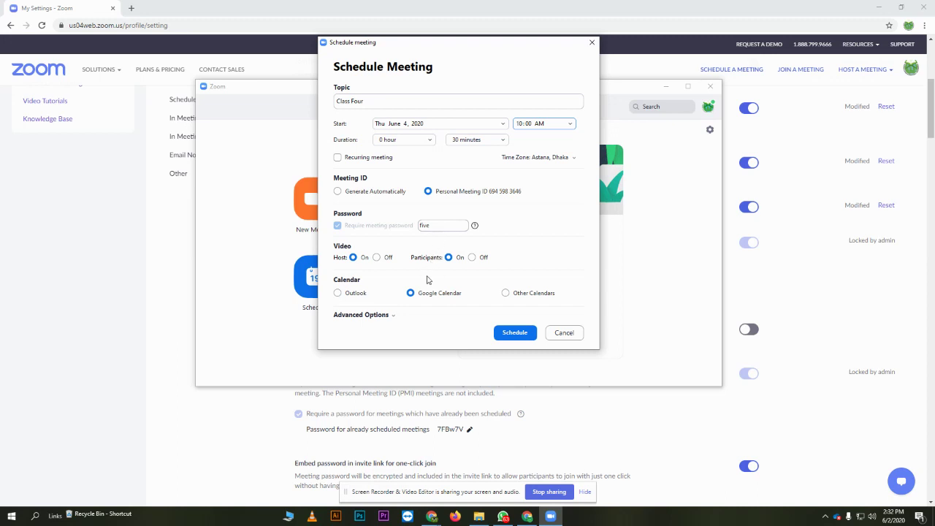
left_click(391, 316)
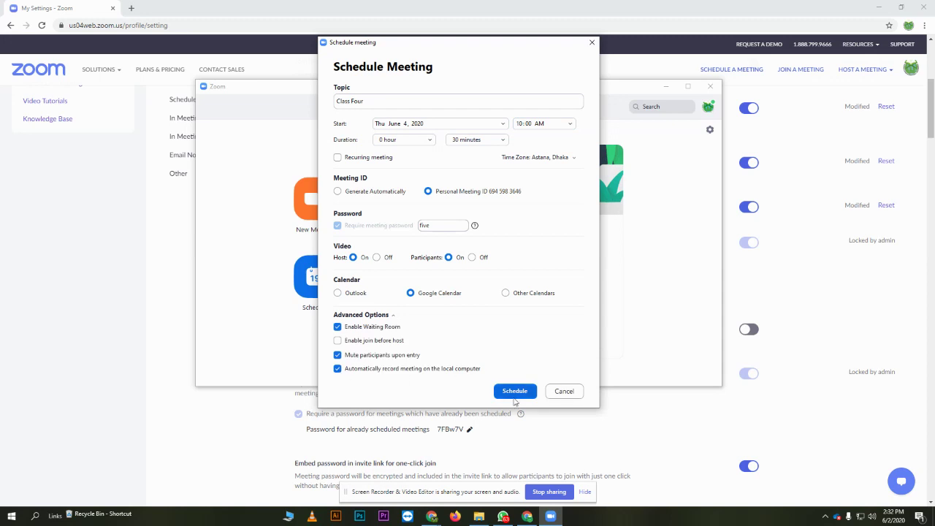
left_click(514, 392)
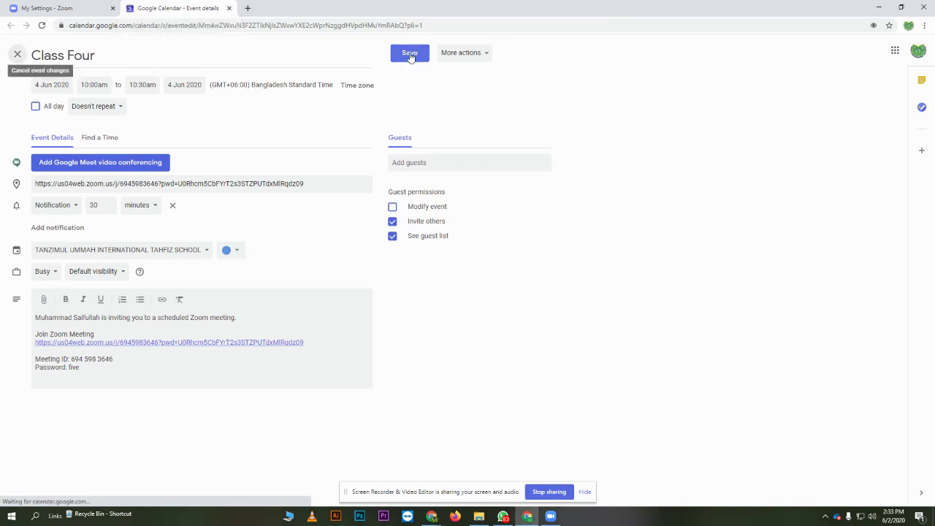
- Save the Class Four event for June 4, 10:00am and close the Google Calendar tab
left_click(410, 54)
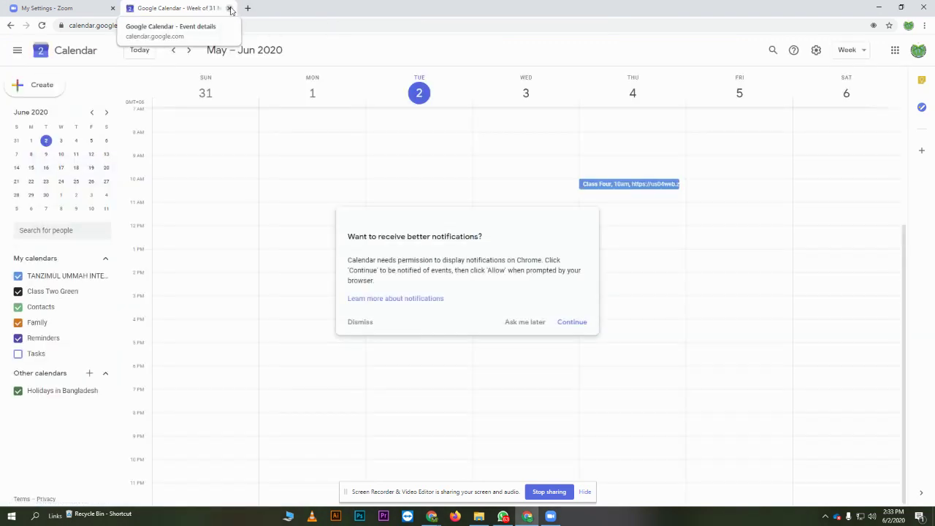
left_click(232, 8)
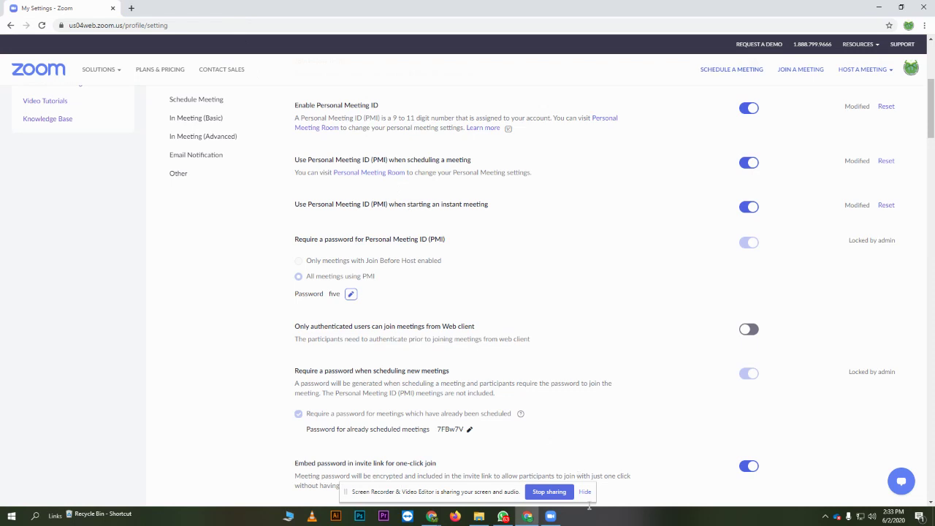
- Bring up the Zoom app's Meetings list showing Class Four on Thu, Jun 04, 10:00–10:30 AM
left_click(550, 516)
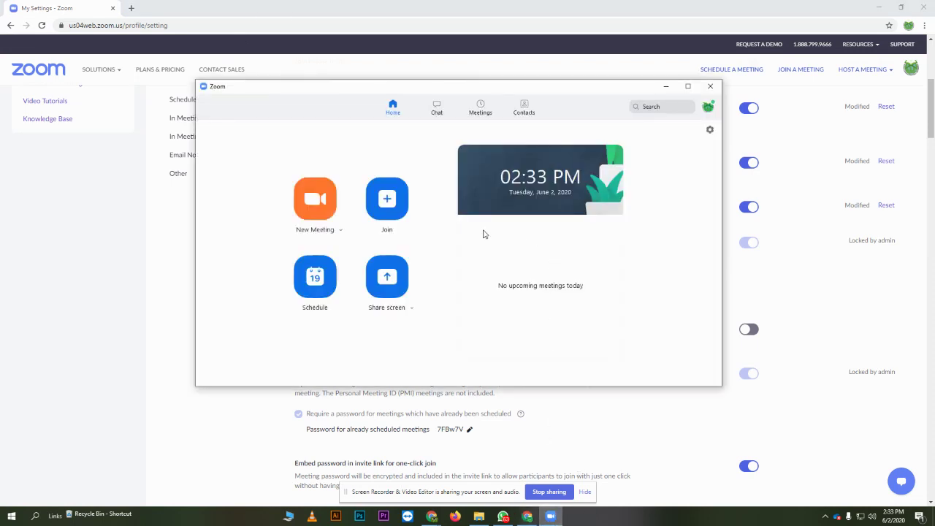
left_click(480, 107)
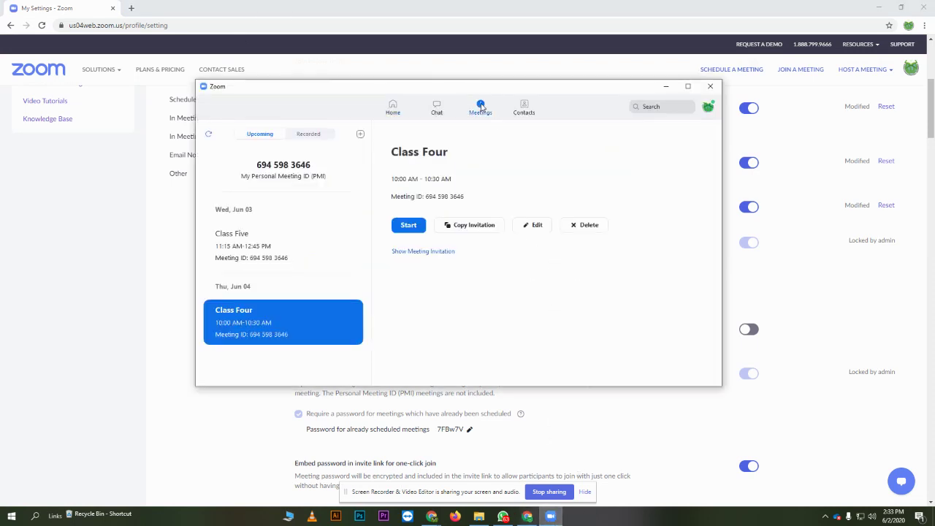